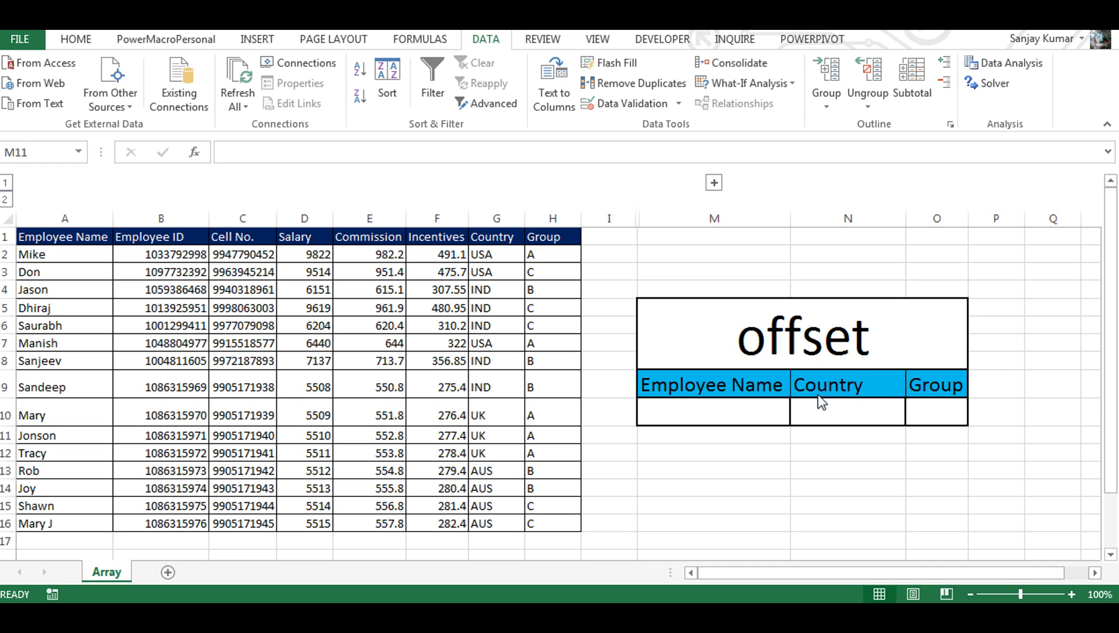
Start the formula =OFFSET(A2, in the Employee Name cell M10
left_click(697, 413)
type("=")
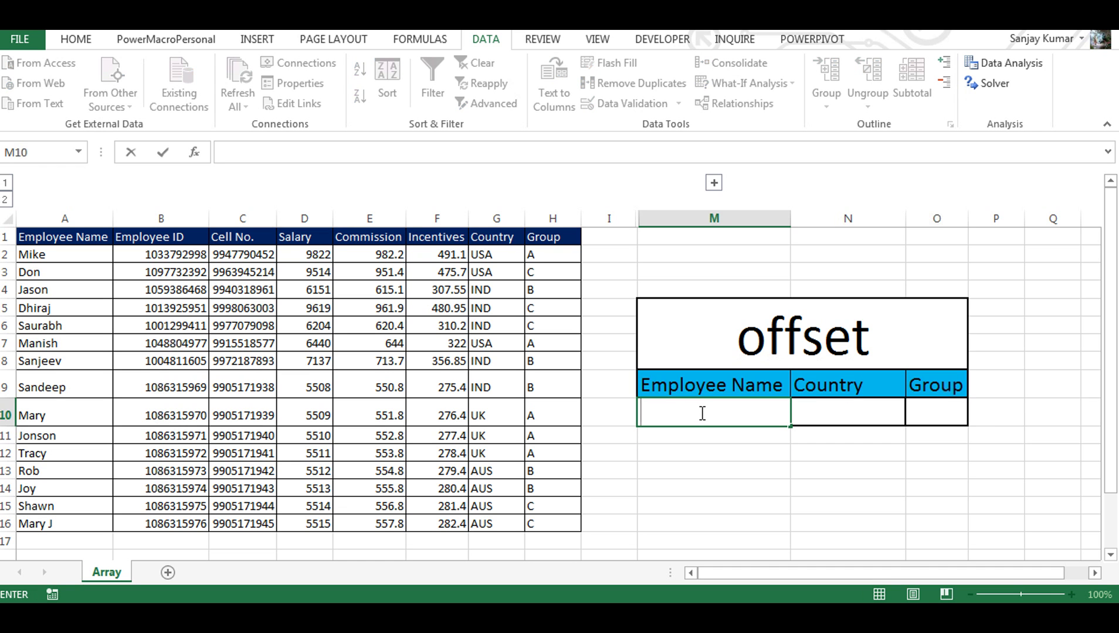
type("of")
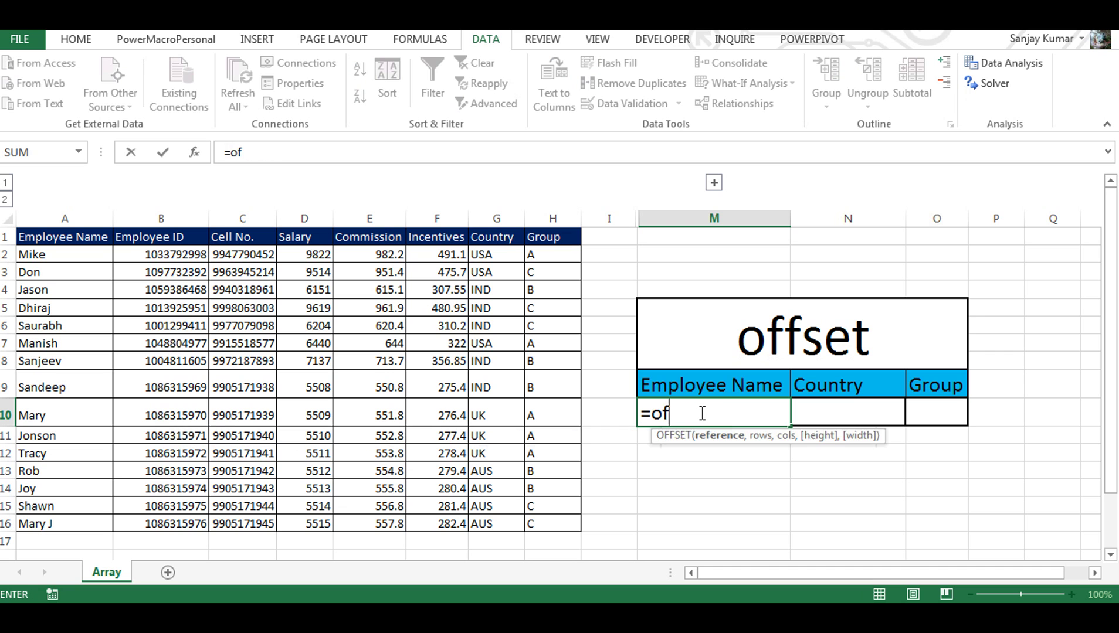
key("Tab")
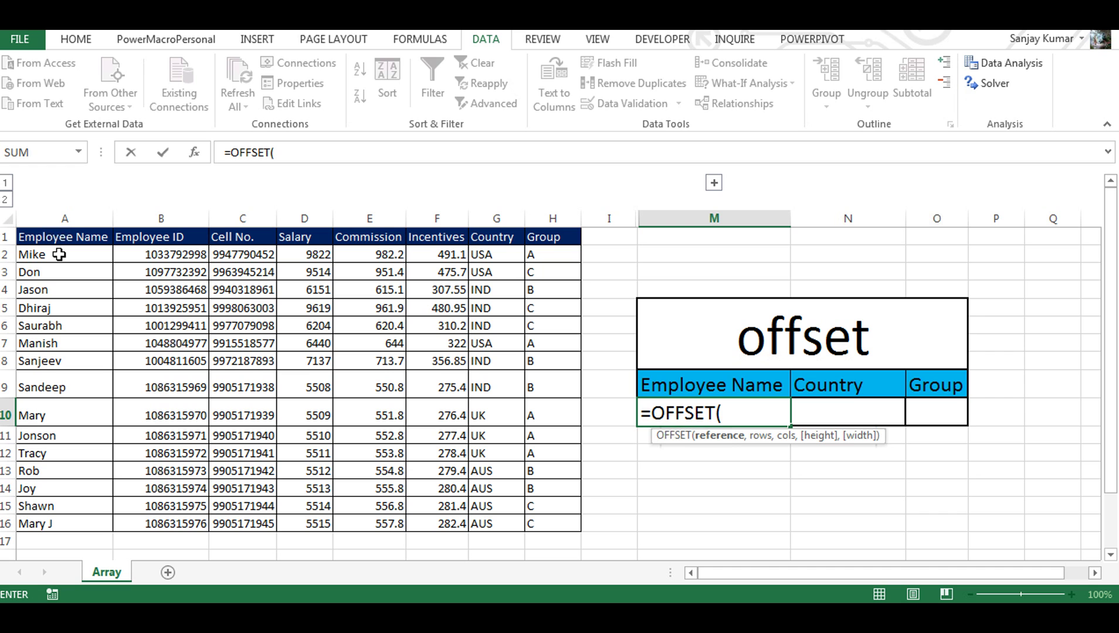
left_click(59, 255)
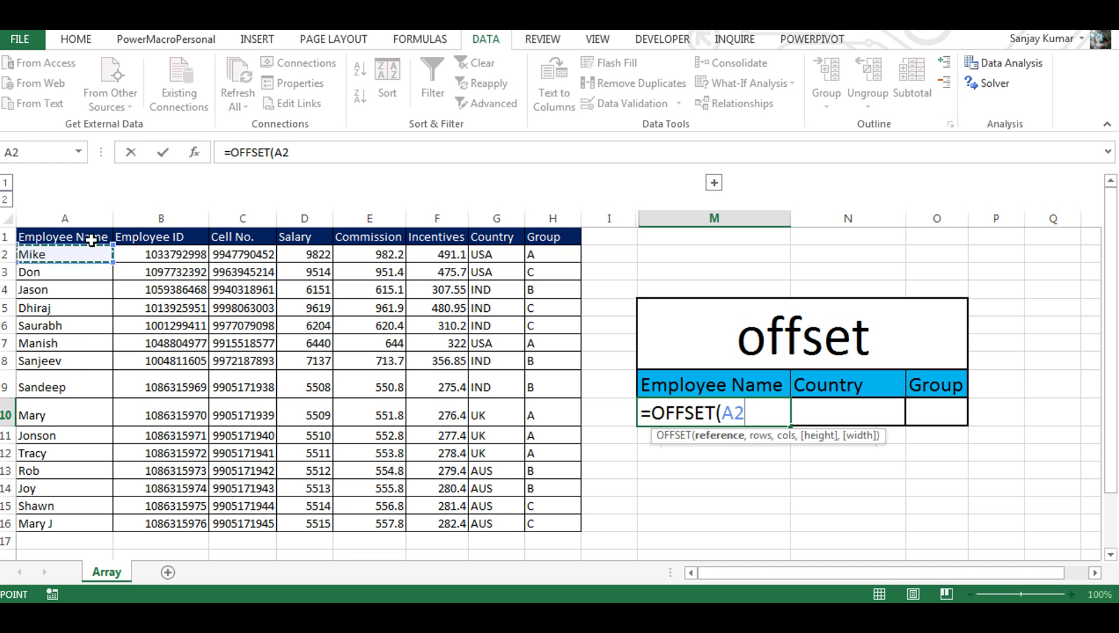
type(",")
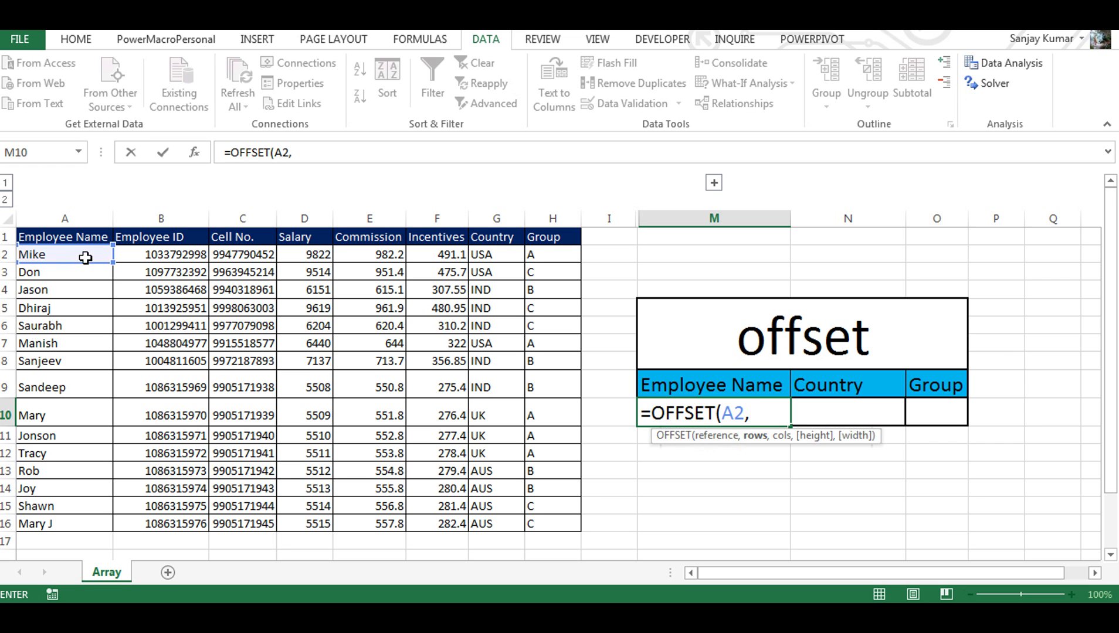
Add row offset 0 and column offset 0 so M10 reads =OFFSET(A2,0,0
type("0,")
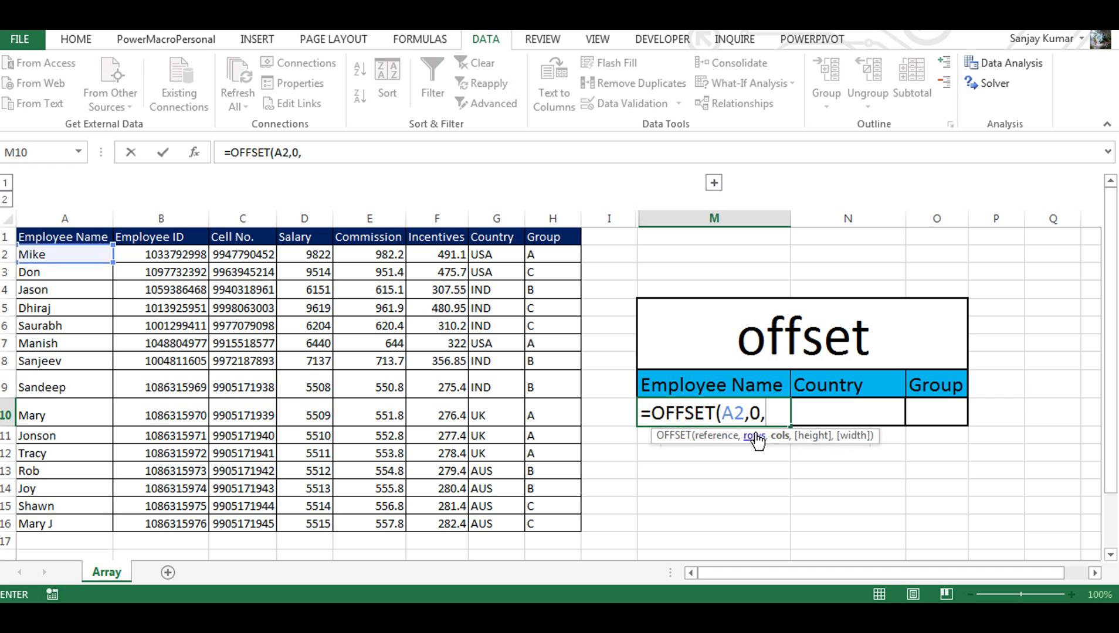
key("BackSpace")
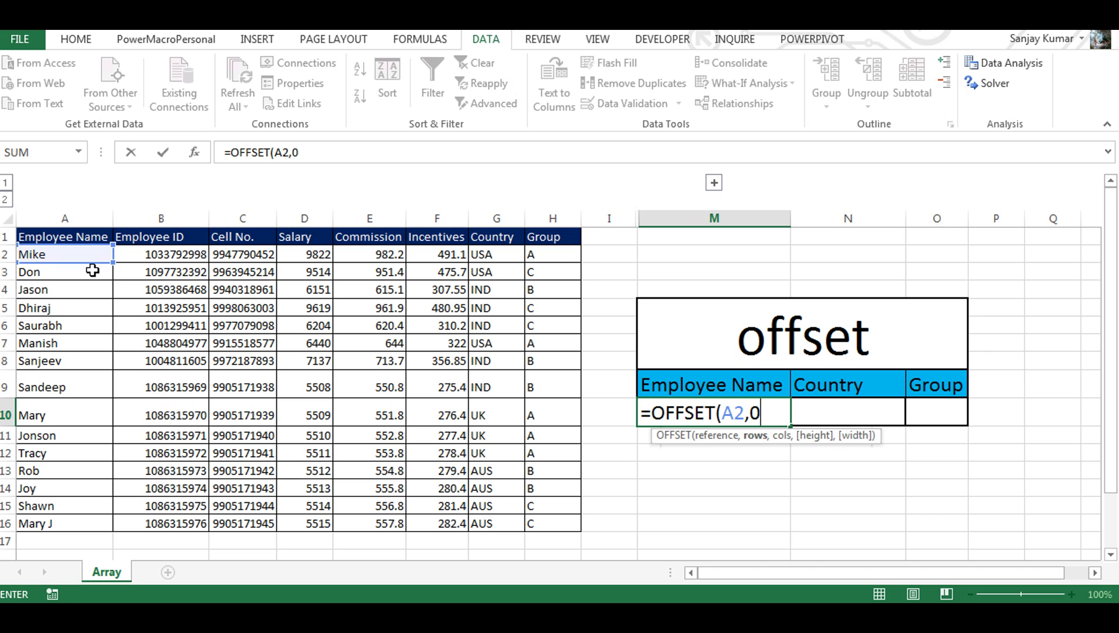
type(",")
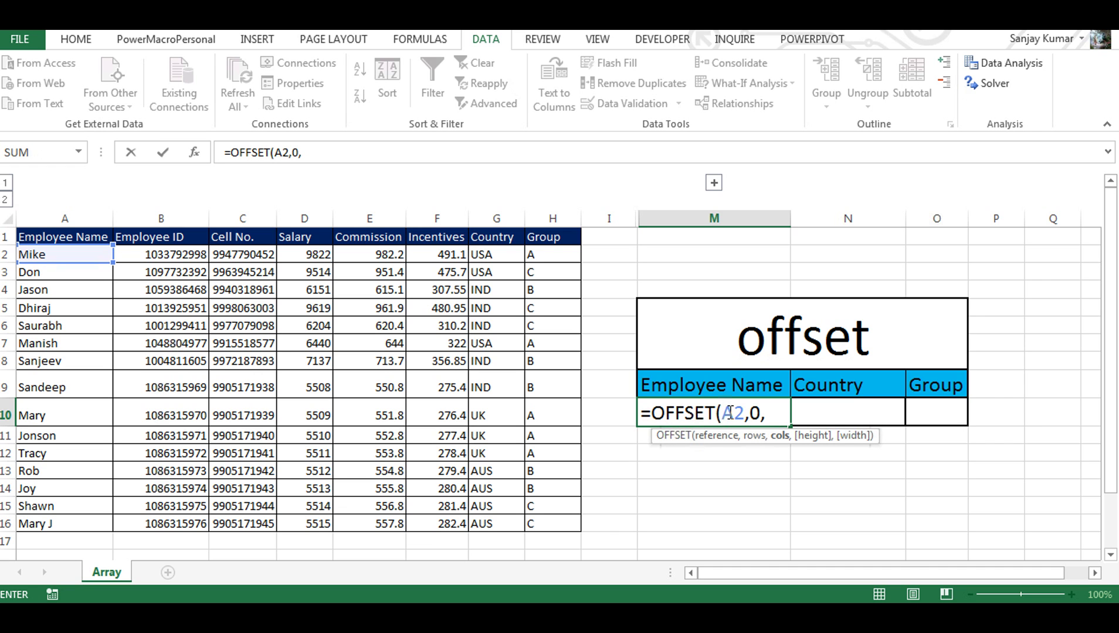
type("0")
Commit =OFFSET(A2,0,0) in M10 and re-confirm it so Employee Name shows Mike
key("Return")
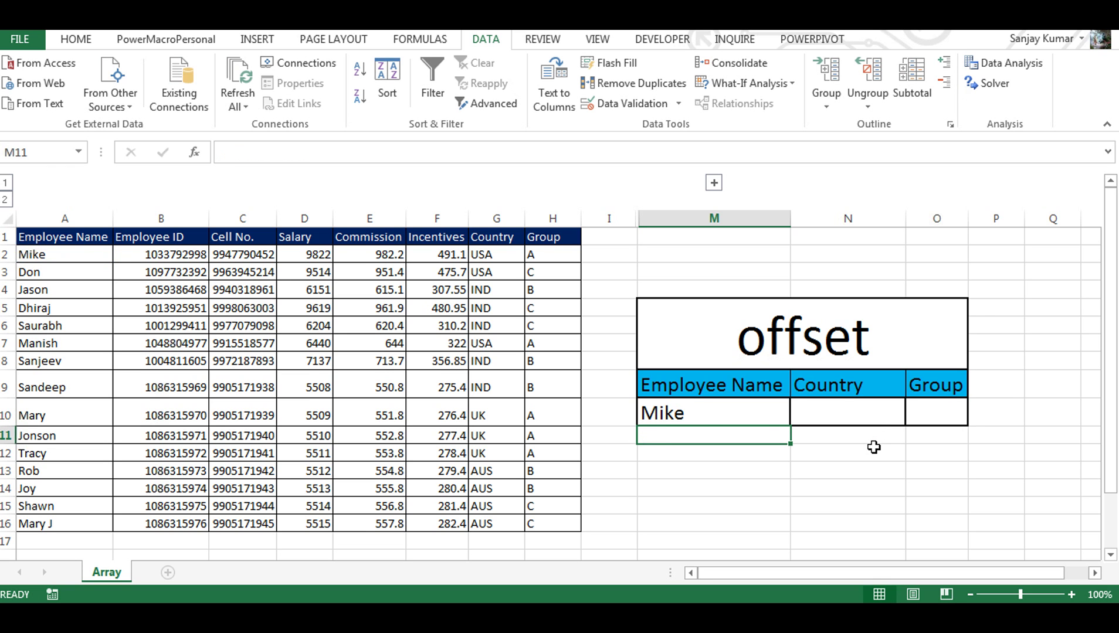
left_click(712, 415)
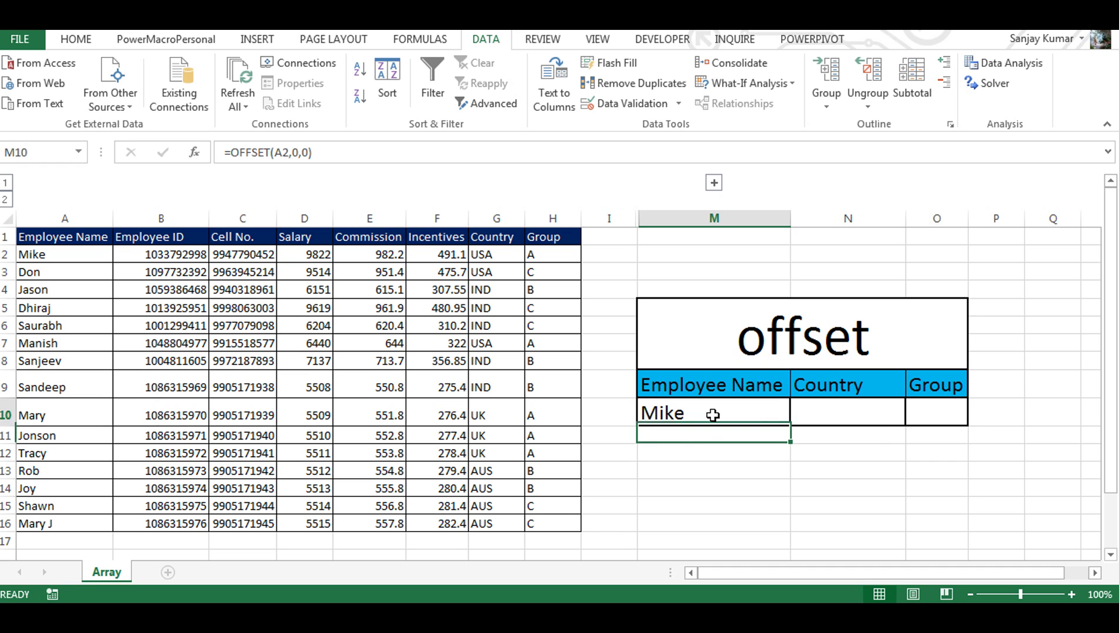
left_click(297, 152)
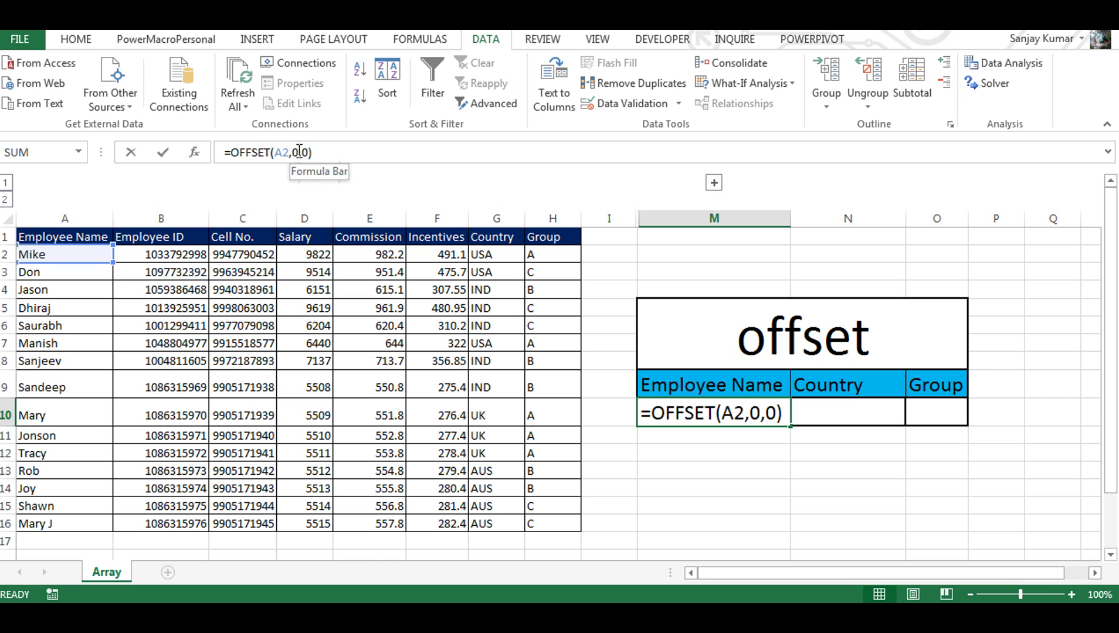
double_click(304, 151)
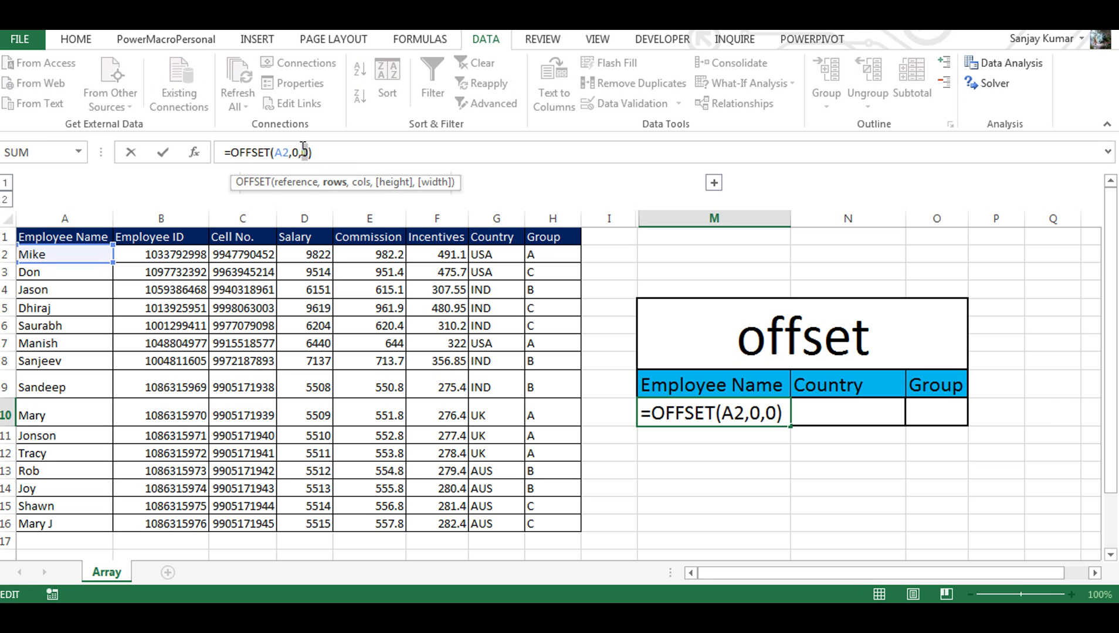
key("Tab")
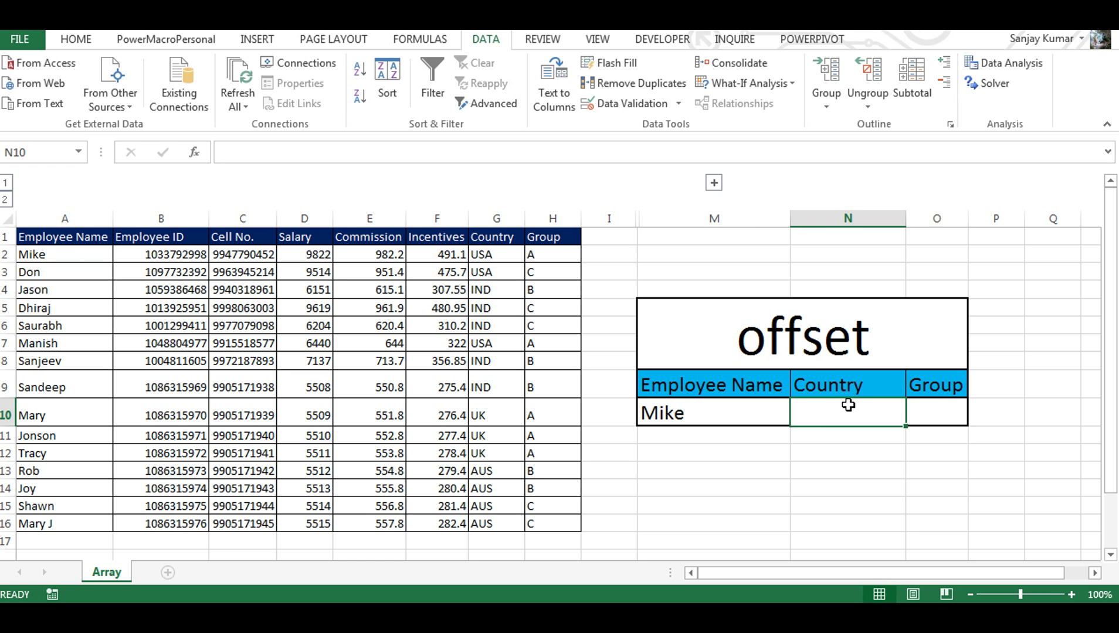
Enter an OFFSET formula from A2 with row 0, column 6 in N10, showing USA
double_click(854, 417)
type("=off")
key("Tab")
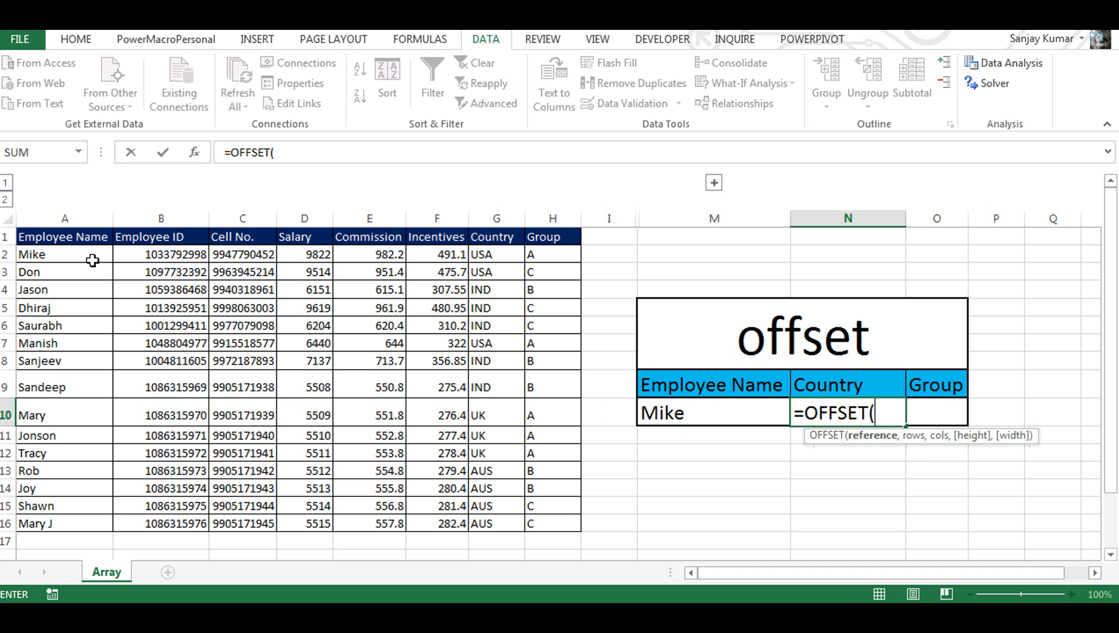
left_click(91, 256)
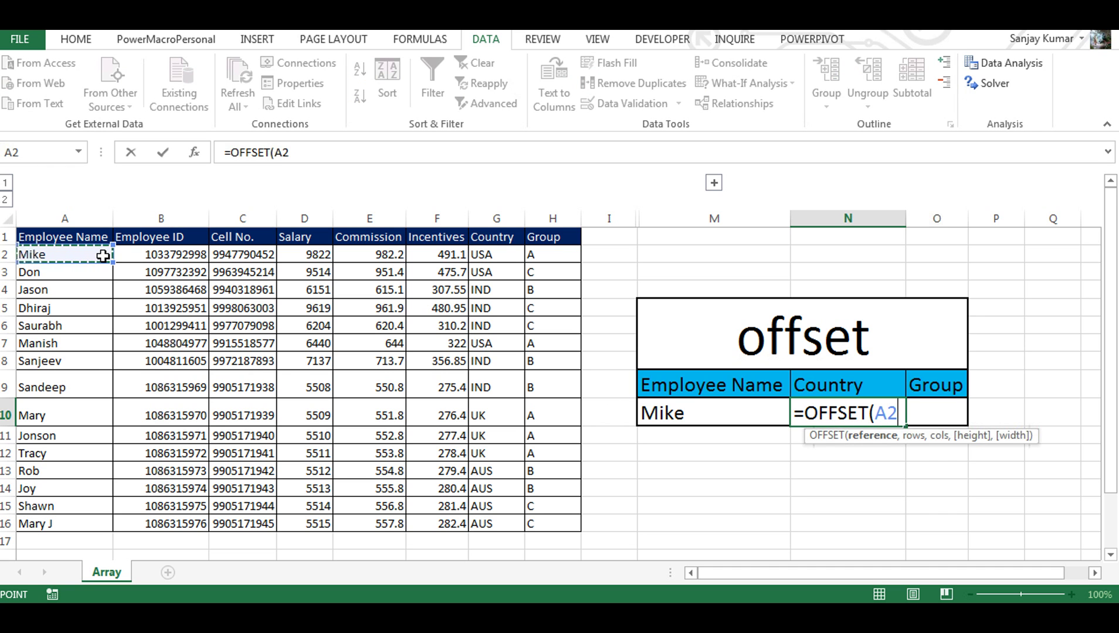
type(",")
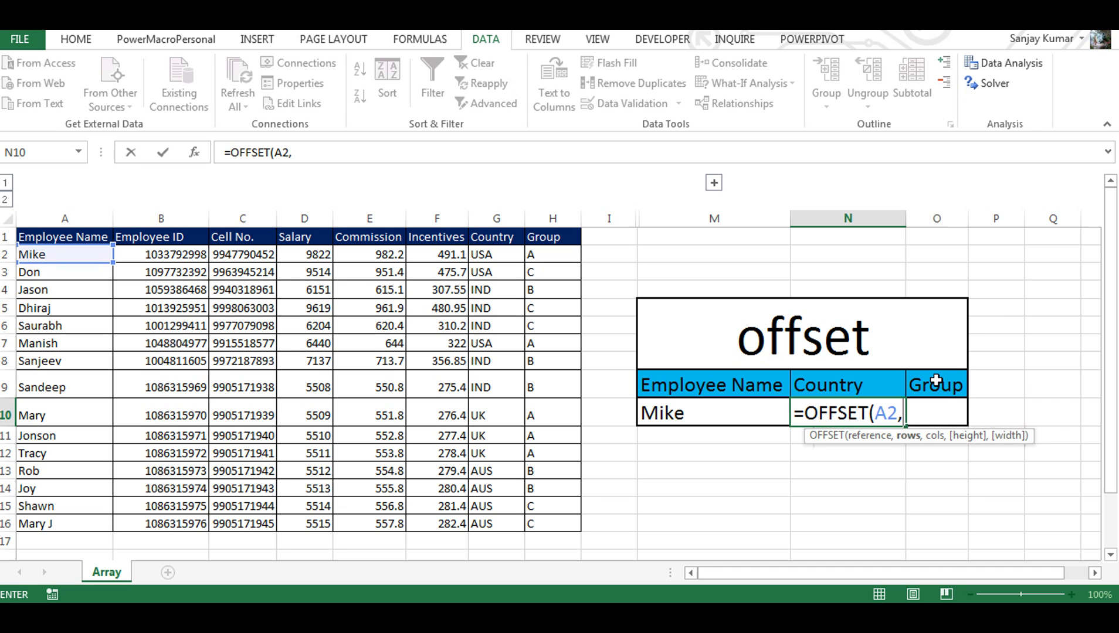
type("0")
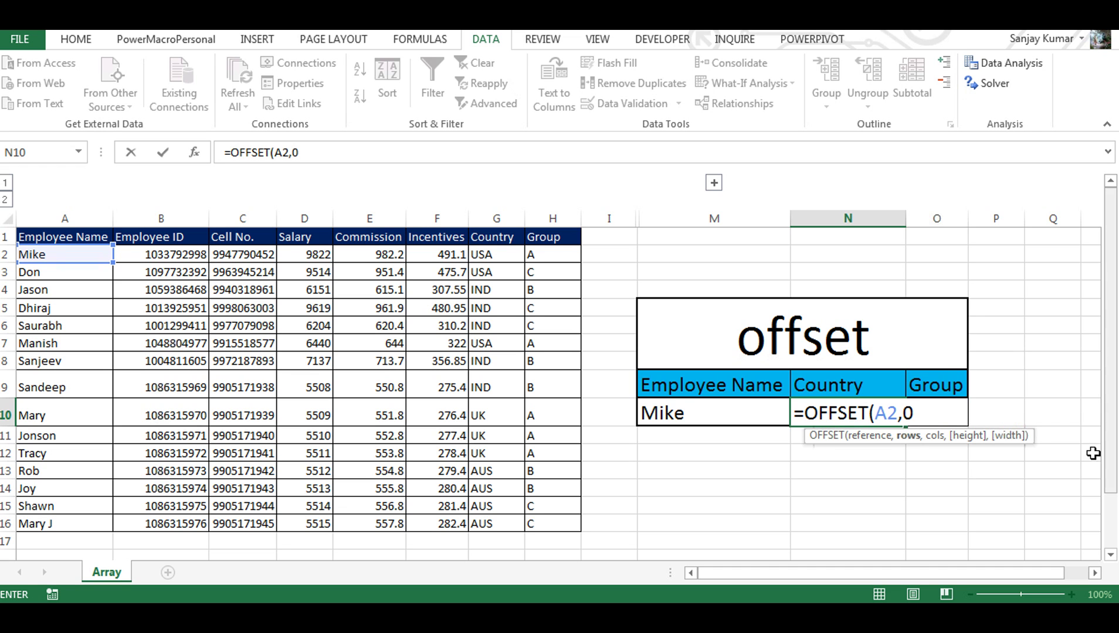
type(",")
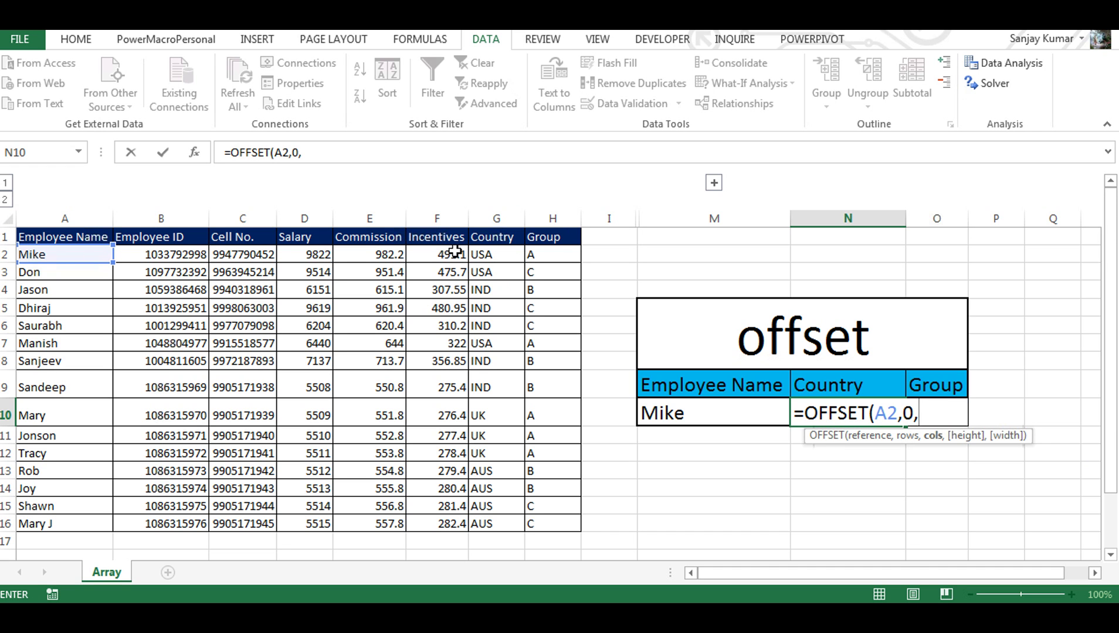
key("F2")
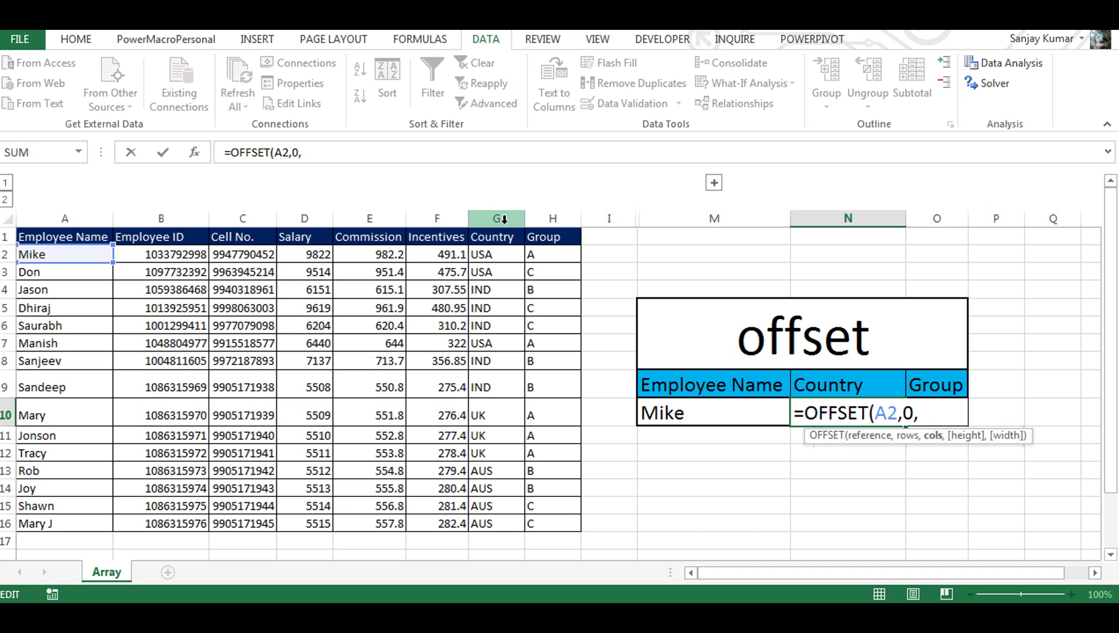
type("6")
key("Return")
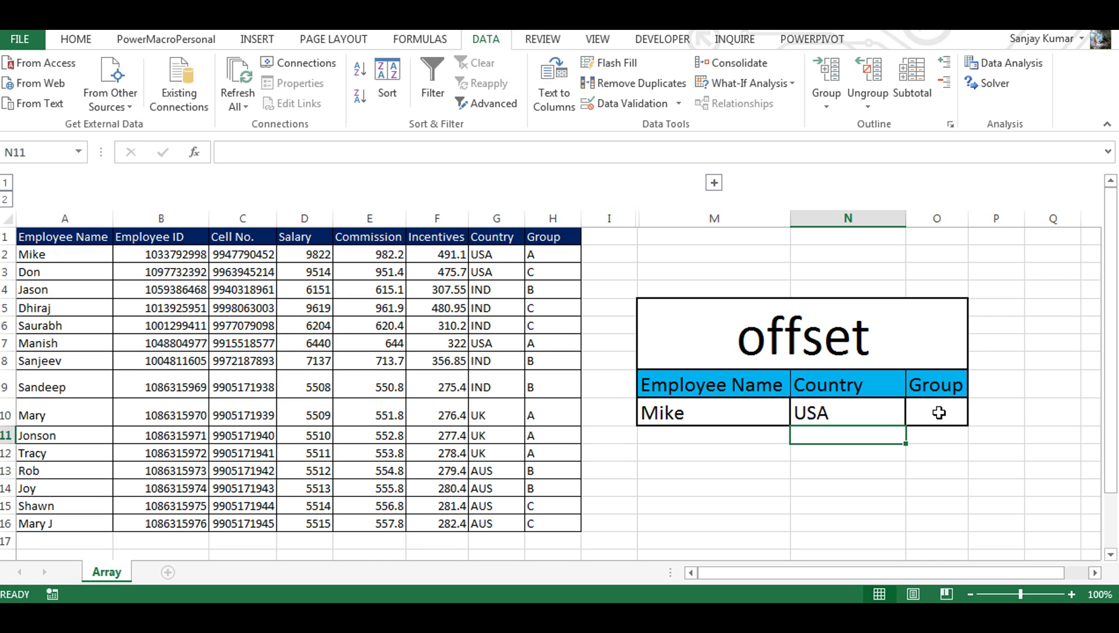
Enter =OFFSET(A2,0,7) in Group cell O10 so it displays A
left_click(939, 413)
type("=")
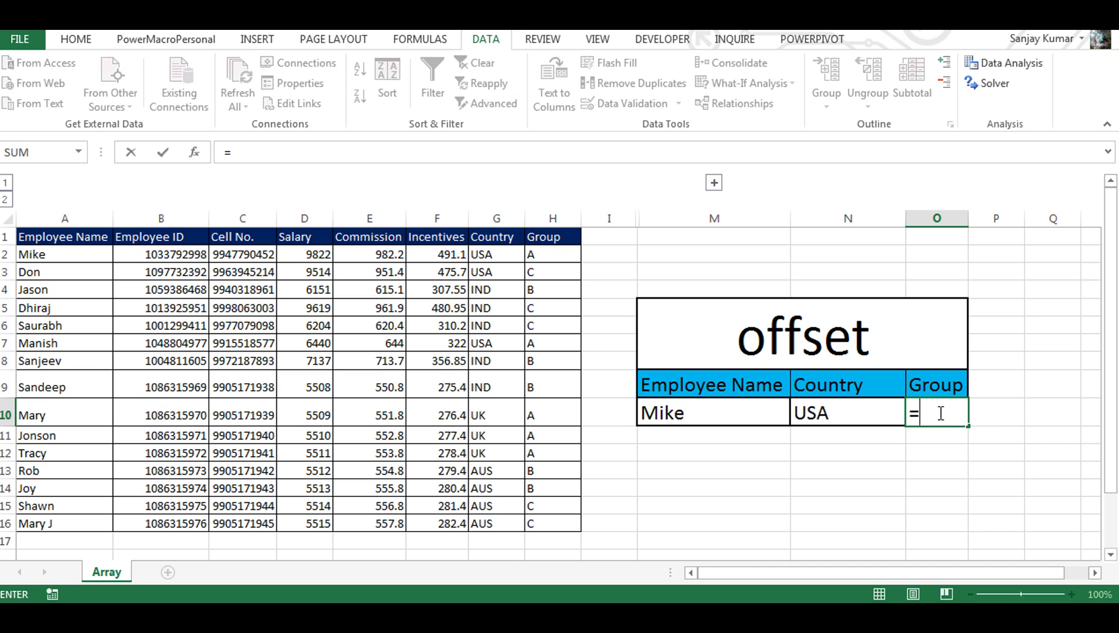
type("of")
key("Tab")
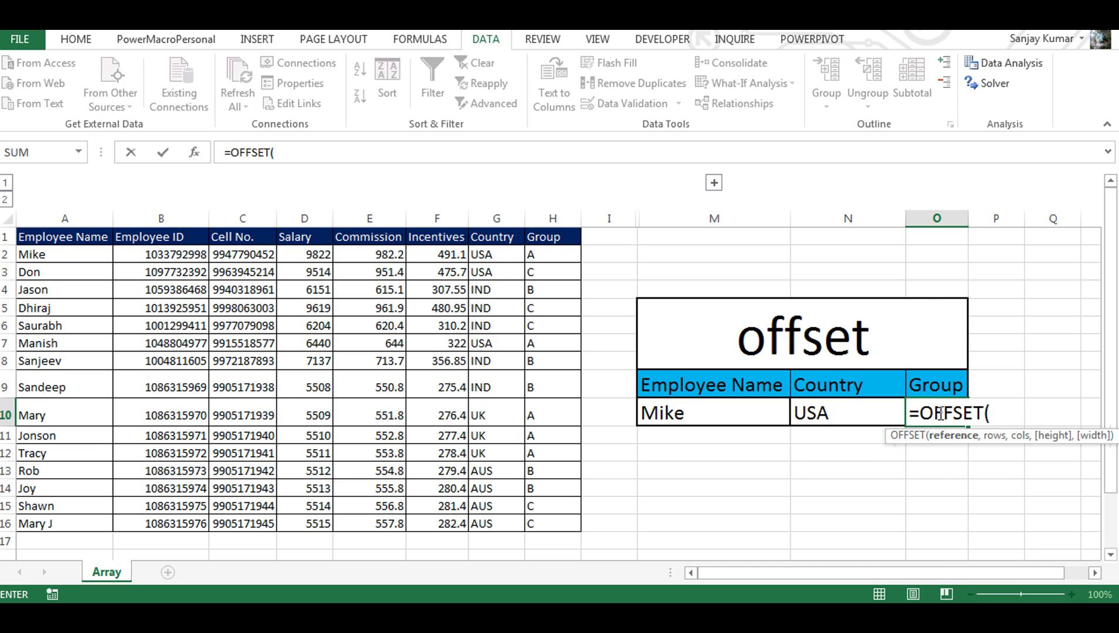
left_click(80, 255)
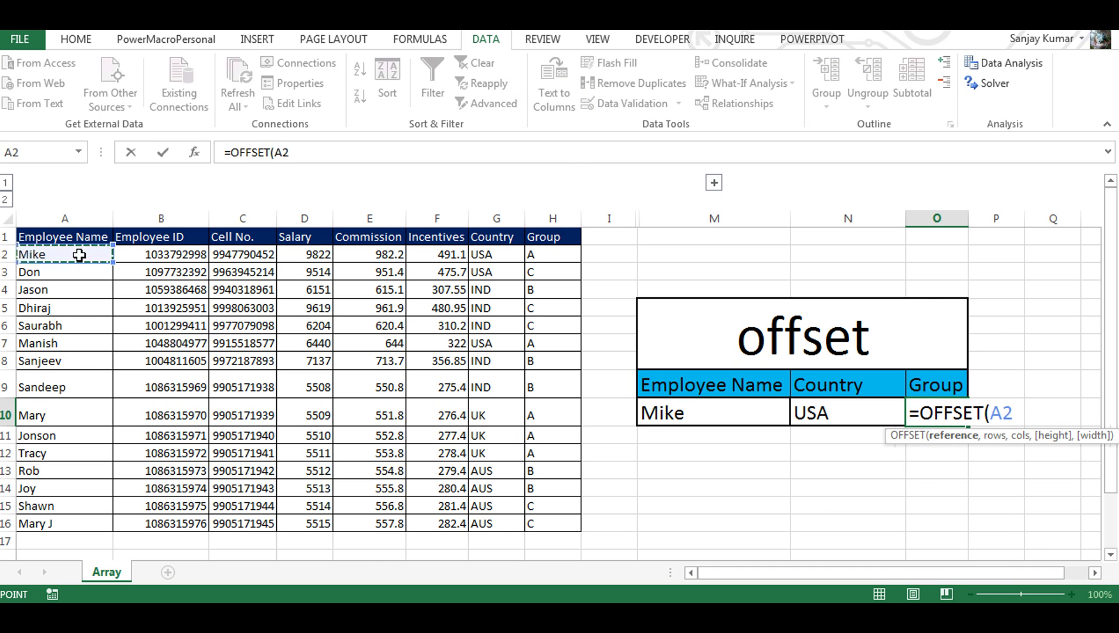
type(",")
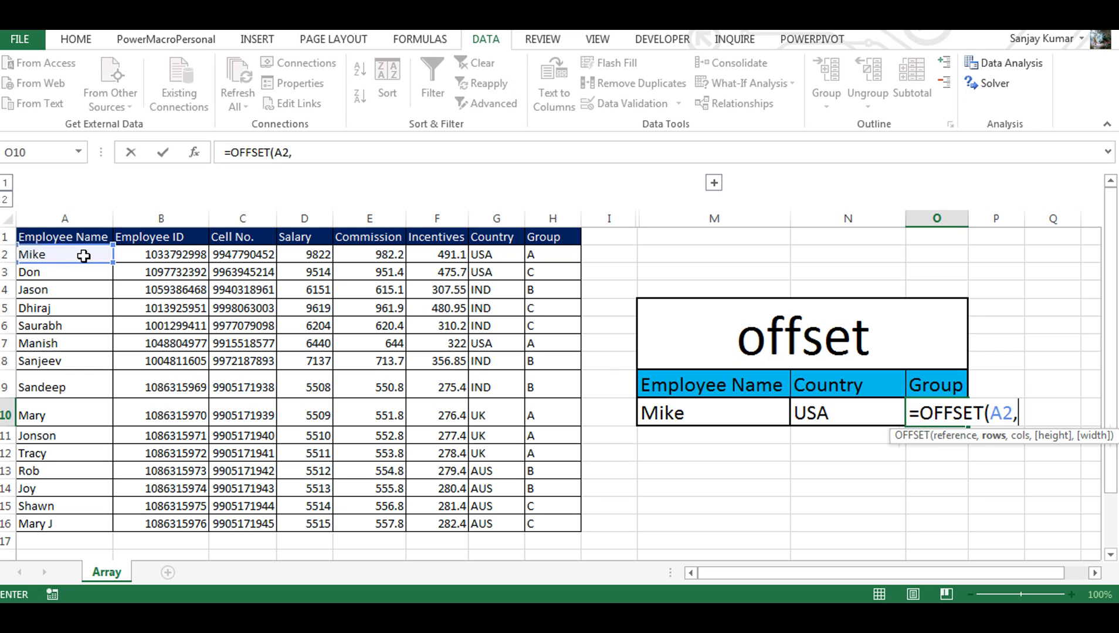
type("0,7")
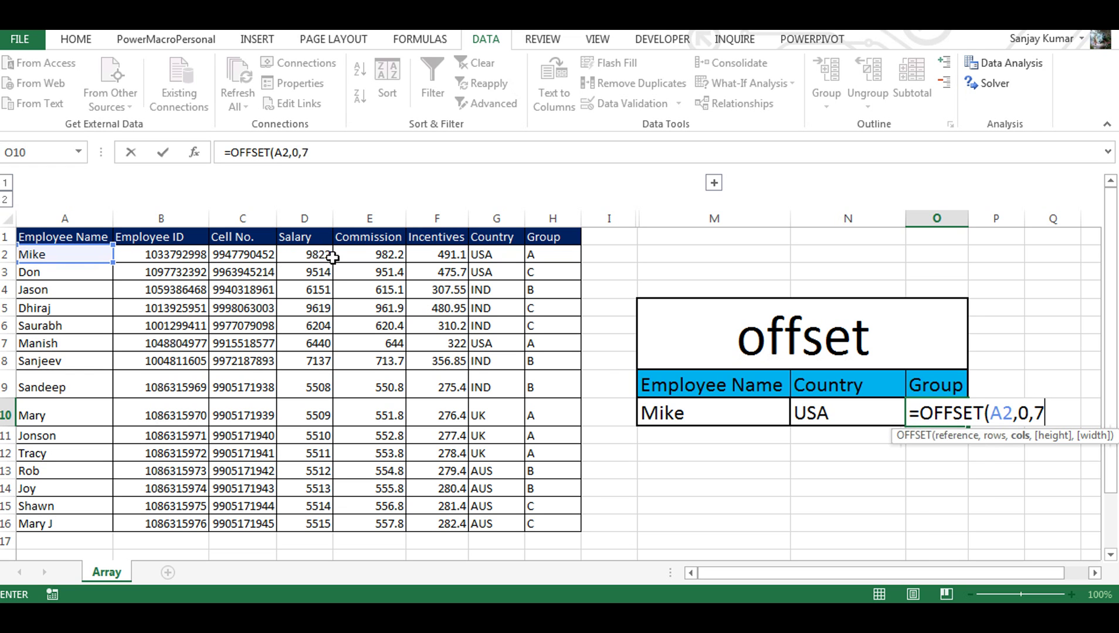
key("Return")
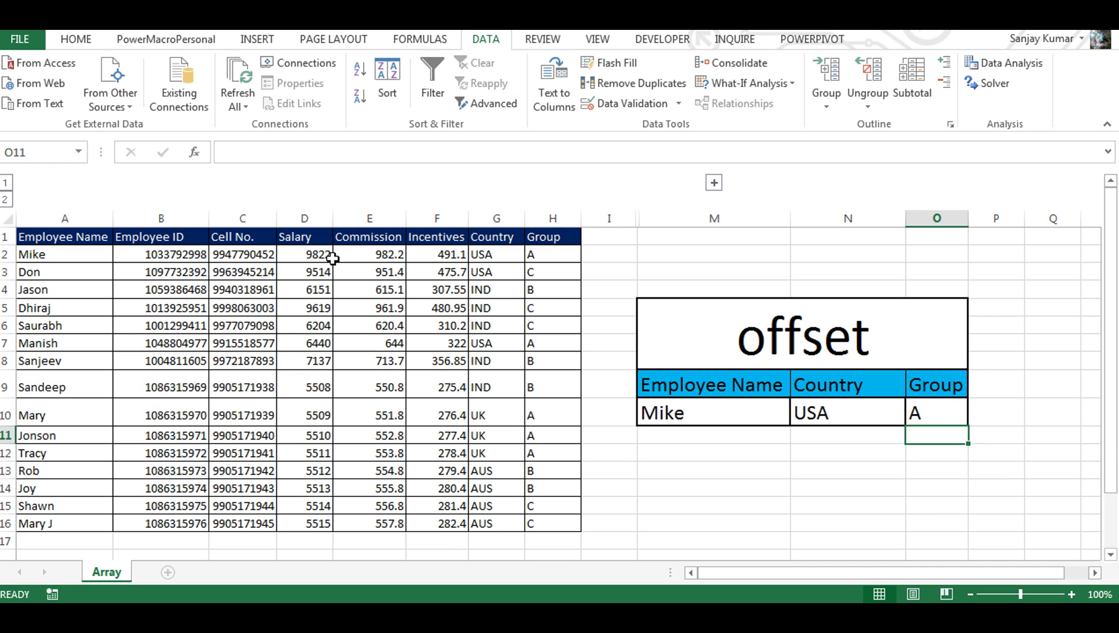